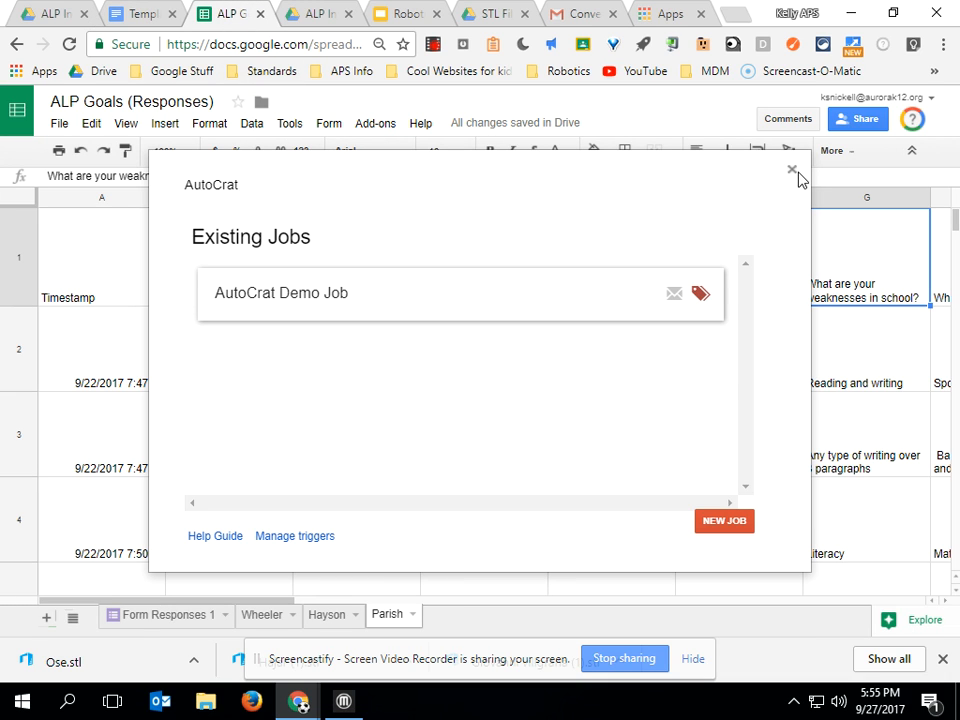
Close the AutoCrat window and examine the wording and merge tags in the Template for AutoCrat document
left_click(792, 170)
left_click(338, 293)
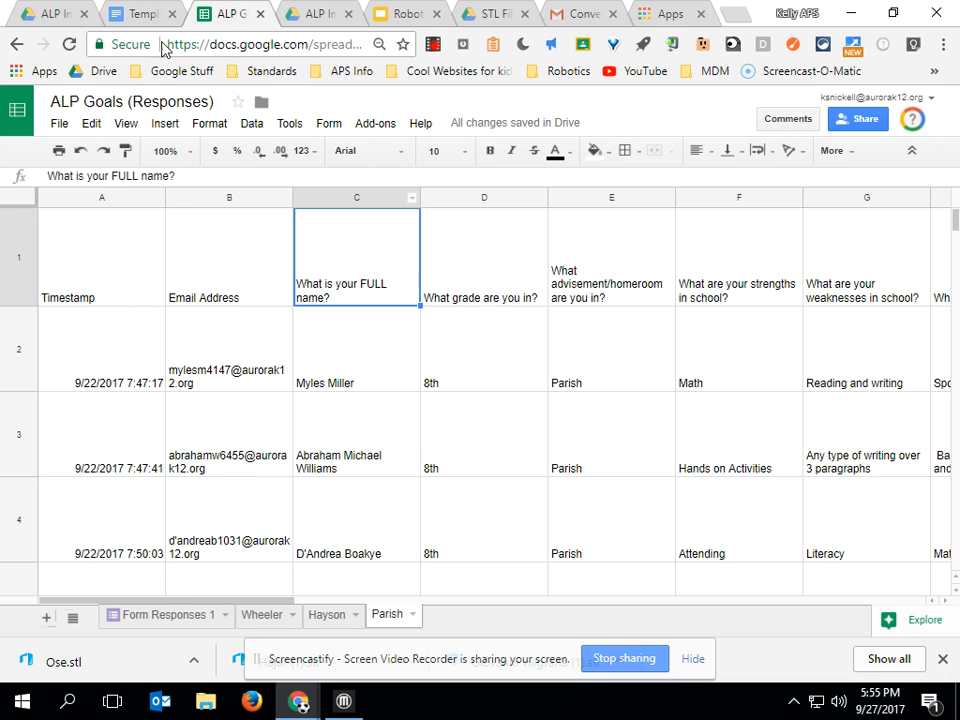
left_click(132, 15)
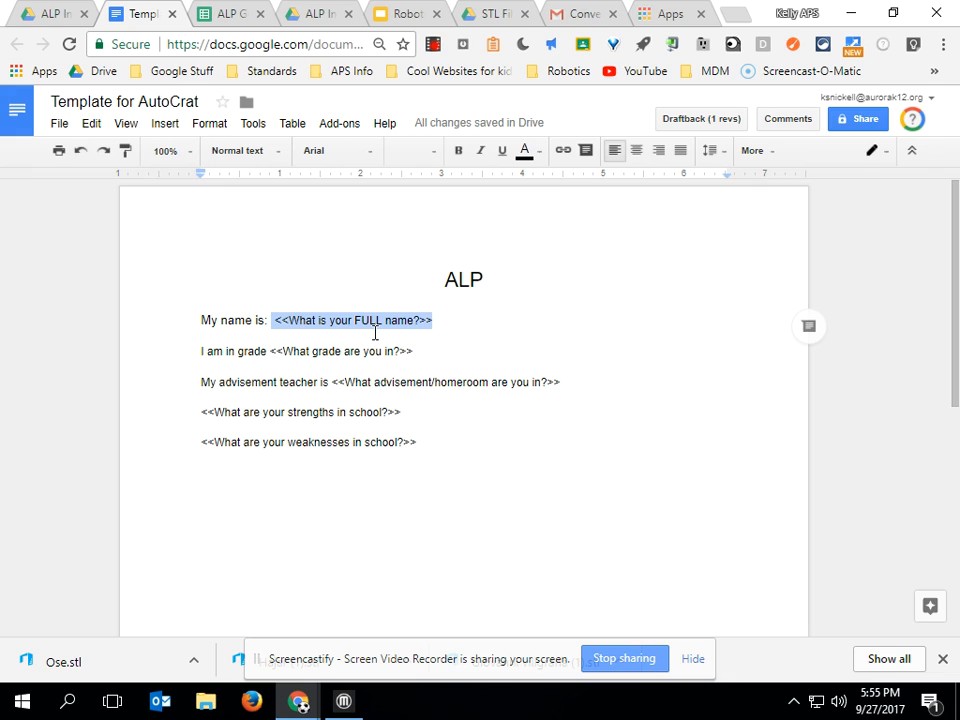
left_click_drag(267, 320, 208, 322)
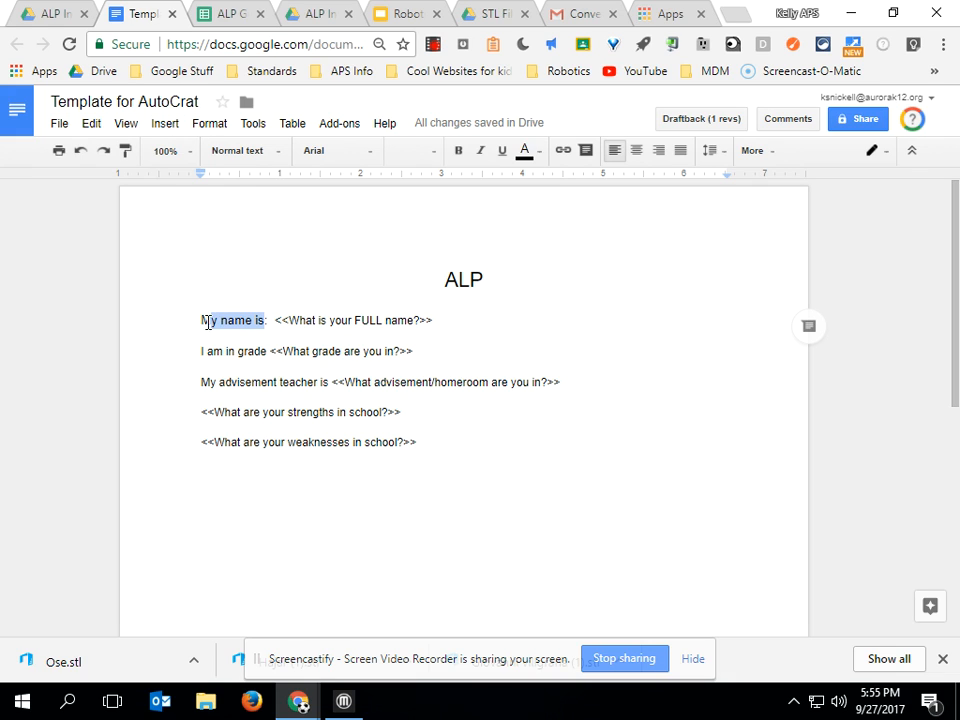
left_click_drag(444, 280, 482, 280)
left_click(270, 340)
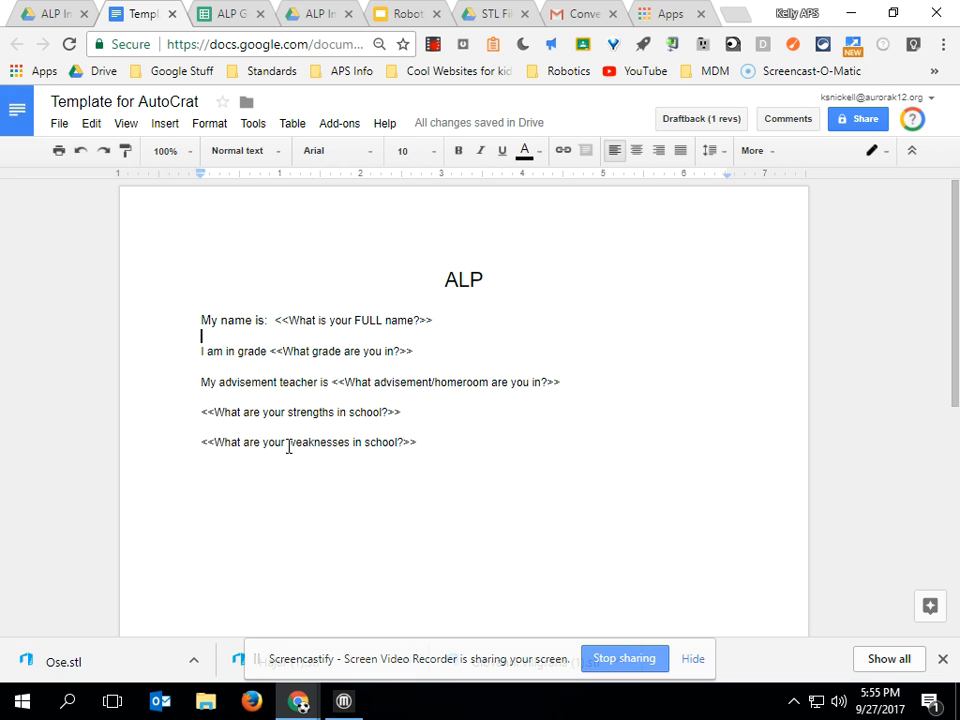
left_click(199, 413)
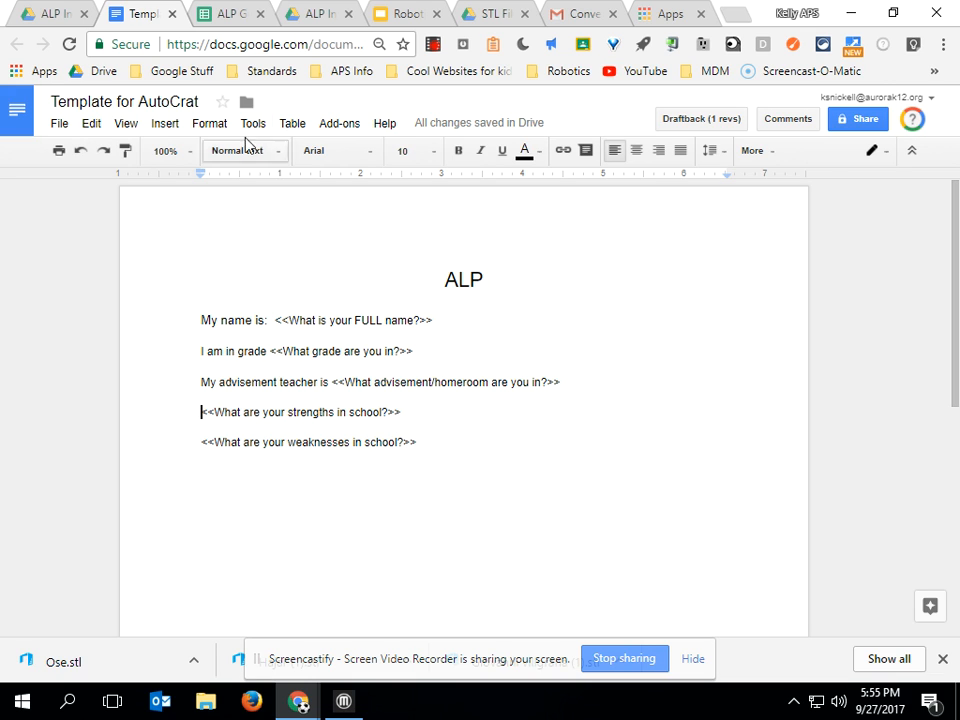
Return to the ALP Goals (Responses) spreadsheet and open the autoCrat add-on
left_click(229, 15)
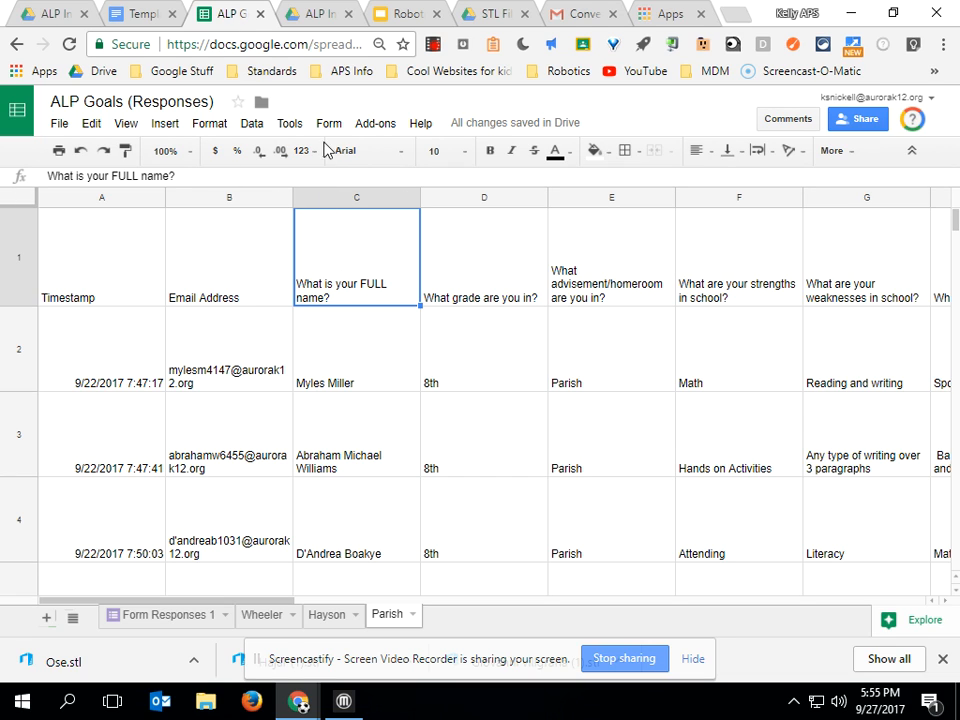
left_click(370, 123)
mouse_move(402, 183)
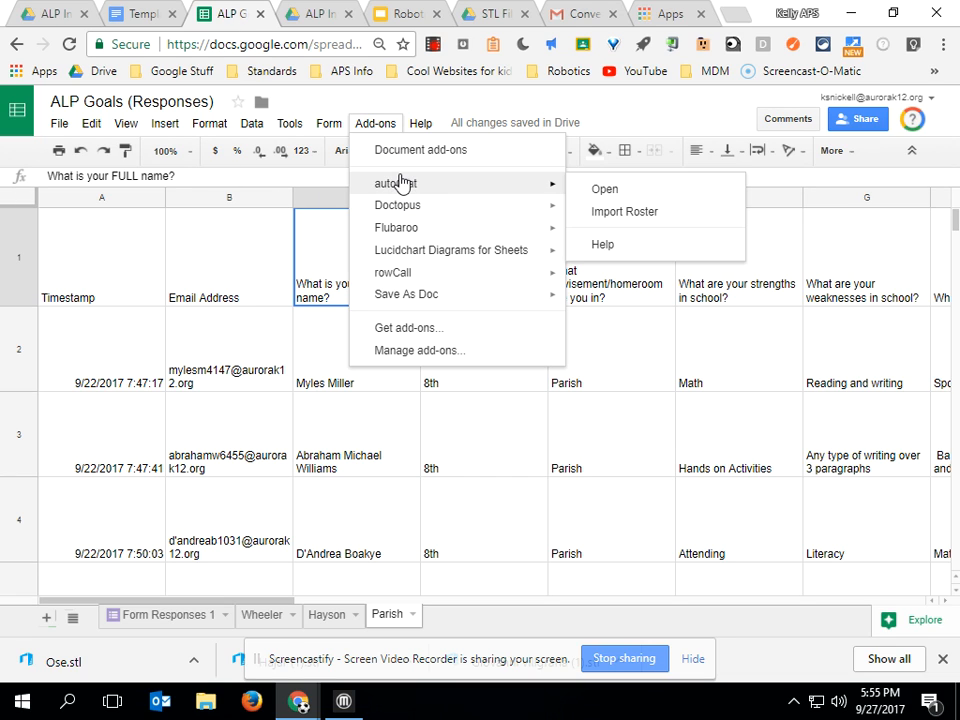
left_click(598, 189)
left_click(378, 124)
mouse_move(551, 184)
left_click(598, 187)
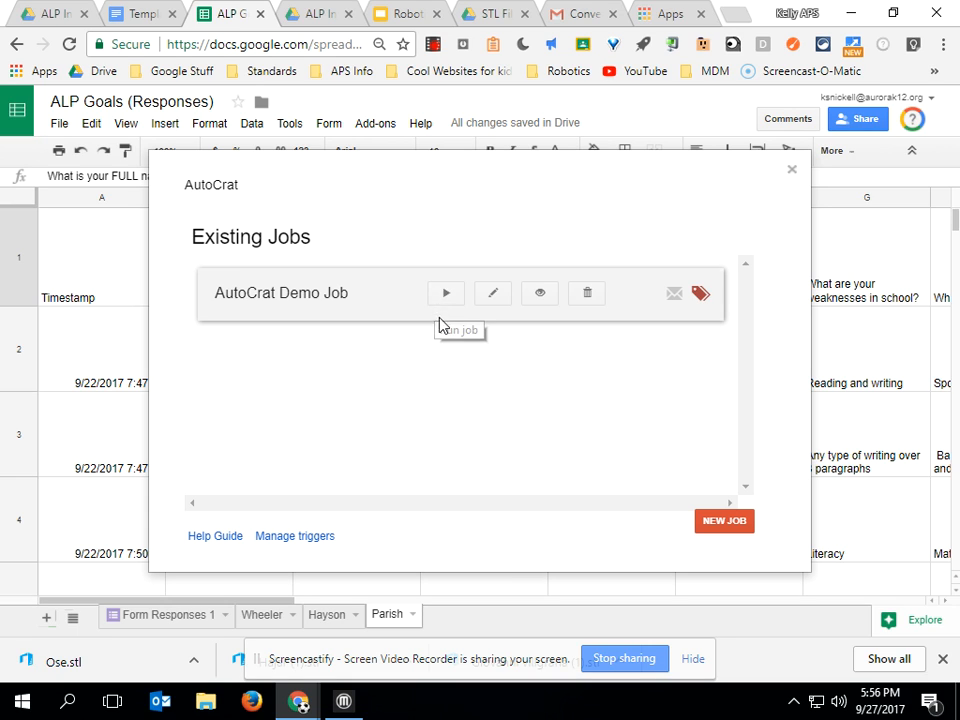
Create a new merge job named Sample VI and use Template for AutoCrat as its template
left_click(745, 524)
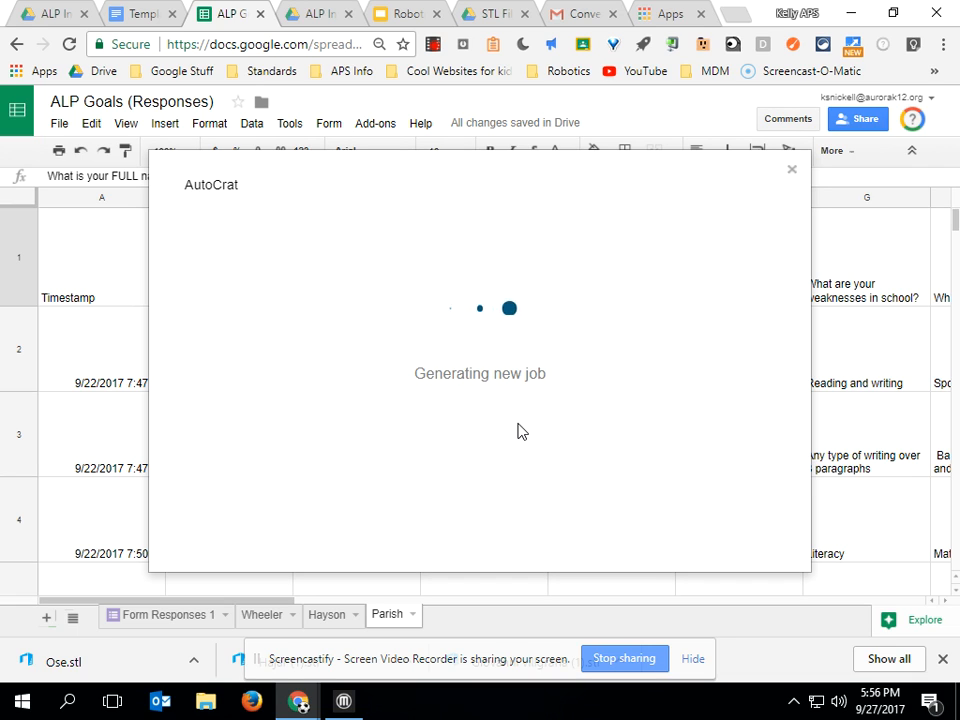
left_click(298, 294)
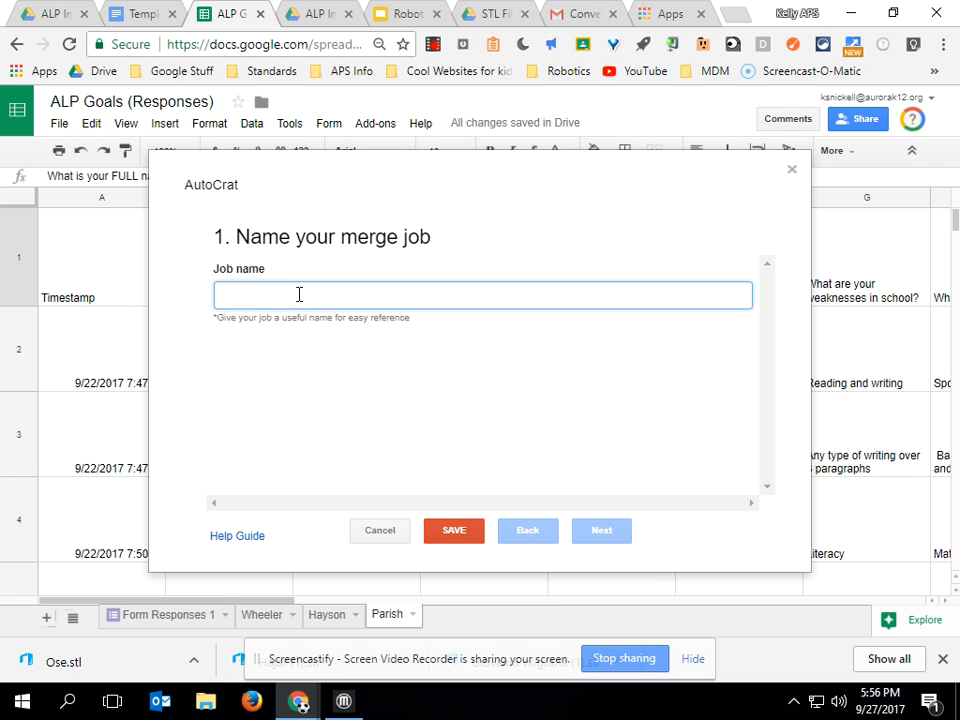
type("Sample VI")
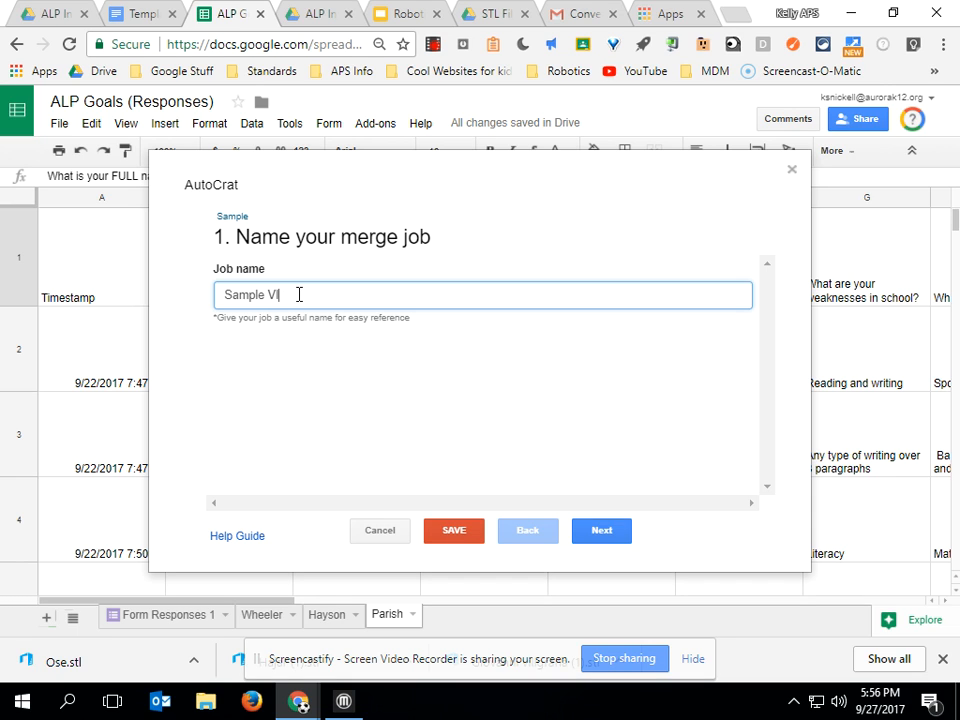
left_click(604, 536)
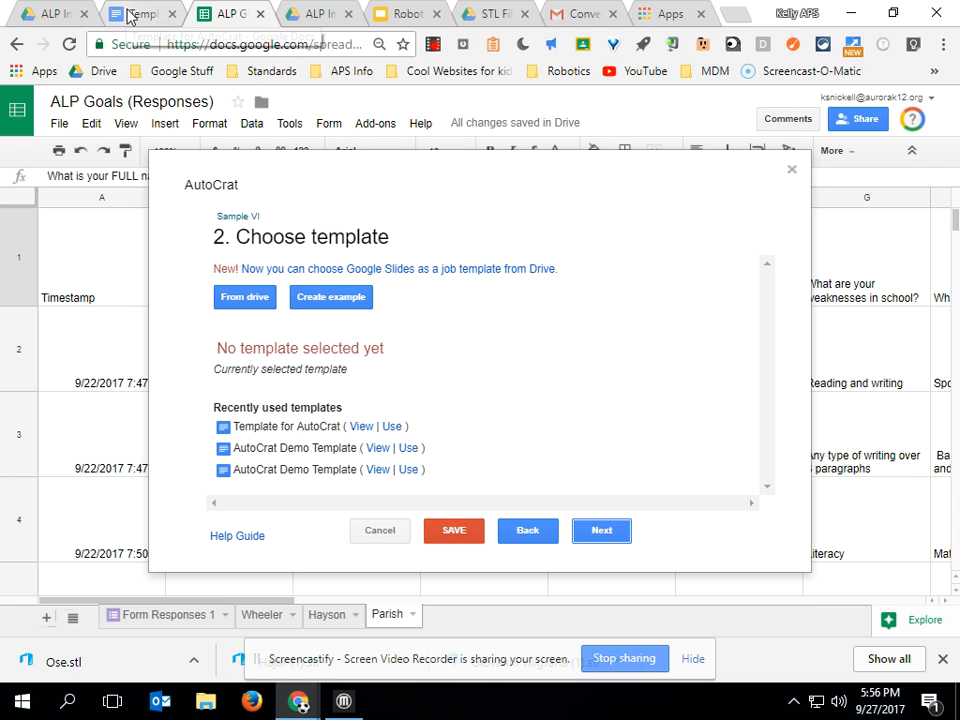
left_click(392, 427)
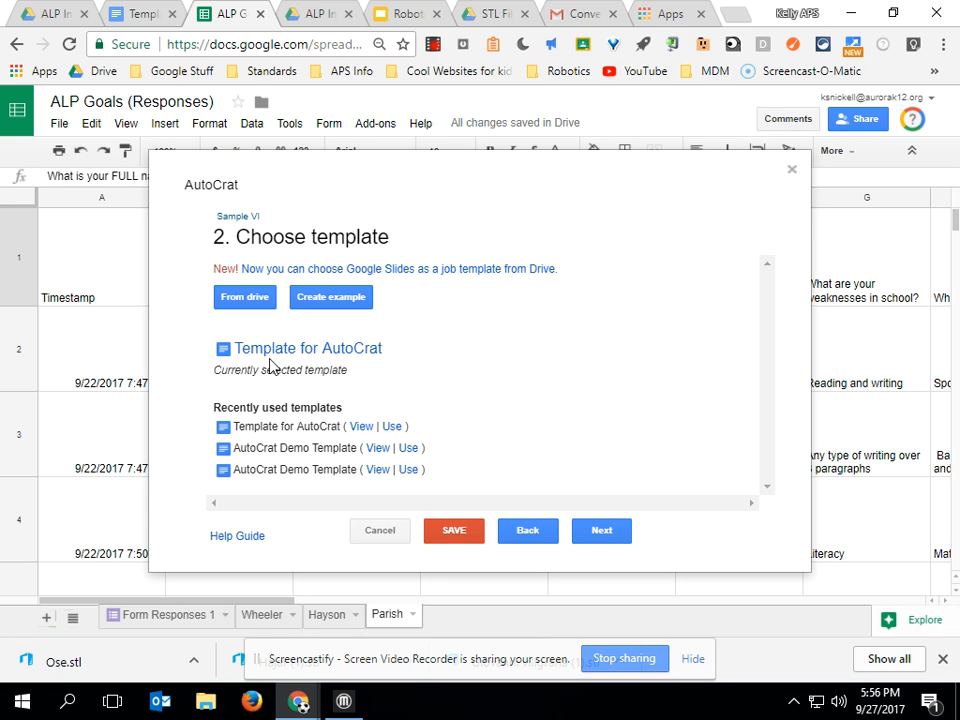
left_click(607, 538)
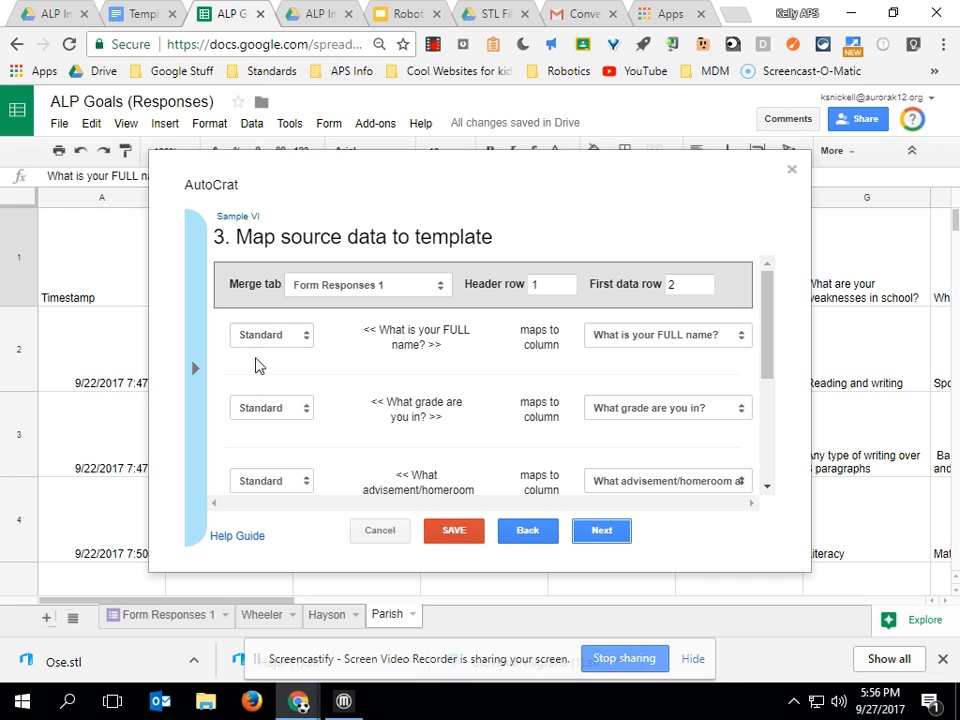
Keep the <<What is your FULL name?>> tag as Standard and map it to the "What is your FULL name?" column
left_click(306, 340)
left_click(290, 350)
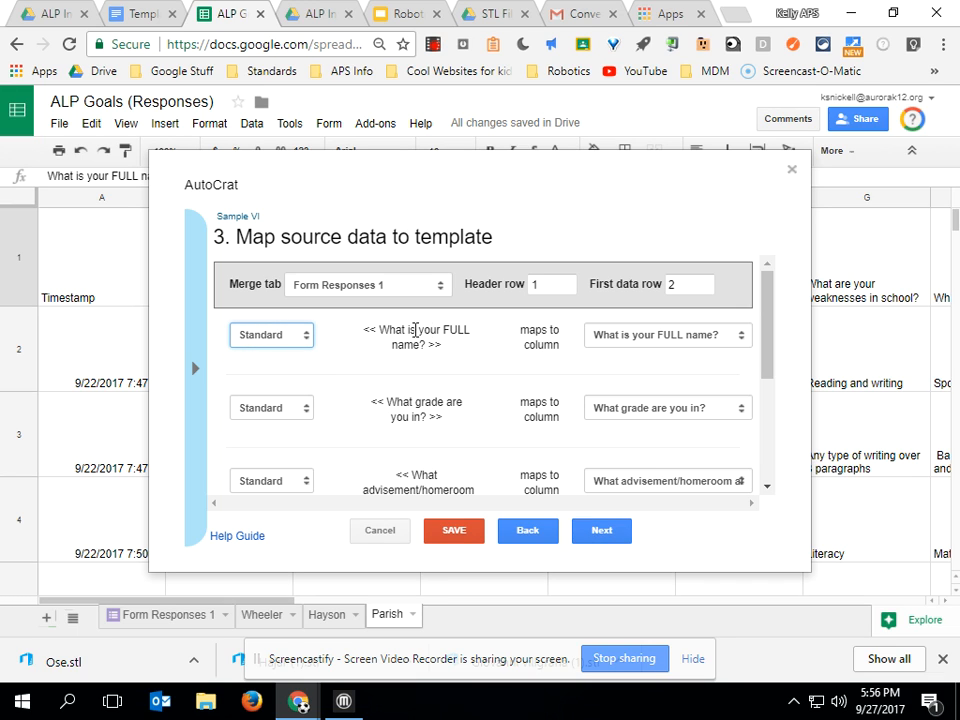
left_click(615, 339)
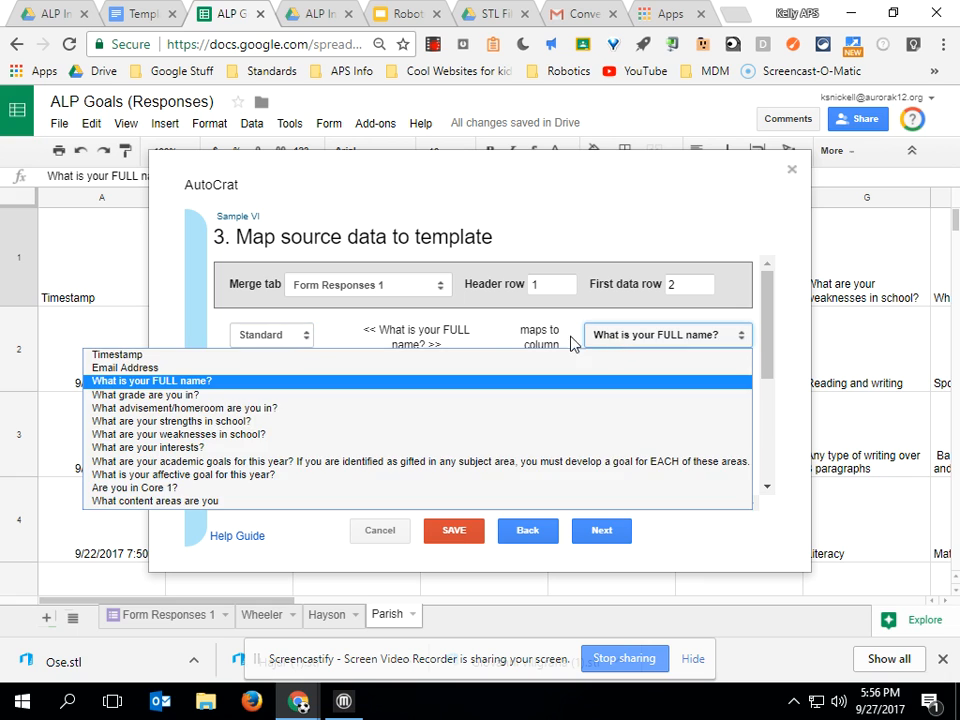
left_click(251, 381)
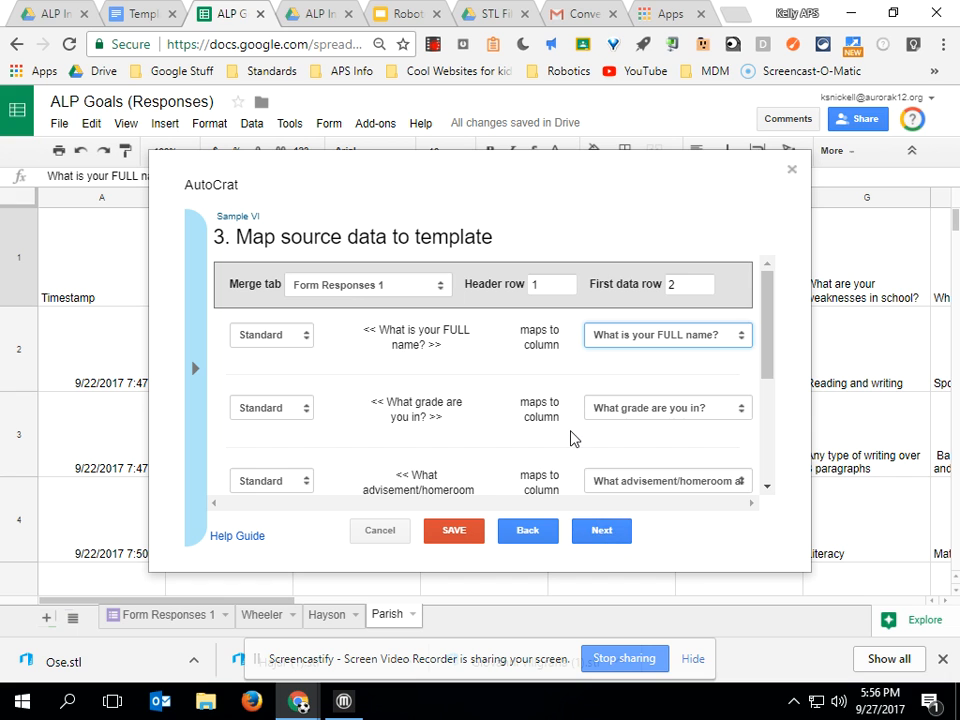
Review the remaining tag-to-column mappings, check the template document and ALP Info Drive folder, and return to the merge job
scroll(570, 438, "down", 4)
scroll(570, 438, "up", 4)
scroll(570, 438, "down", 2)
scroll(570, 438, "down", 2)
scroll(570, 439, "up", 4)
left_click(110, 16)
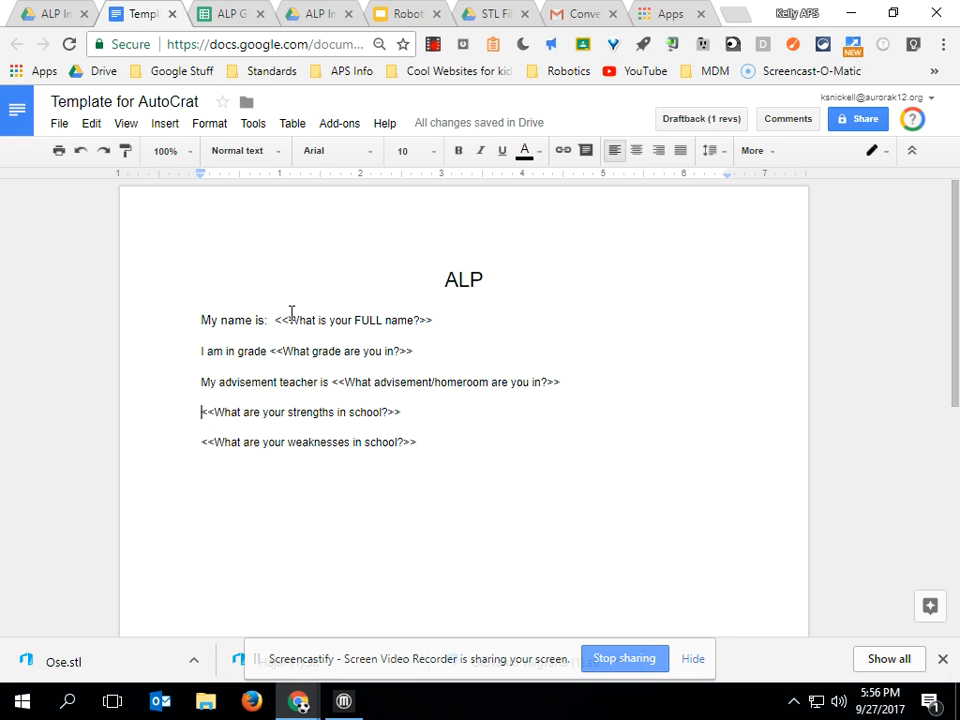
left_click(305, 16)
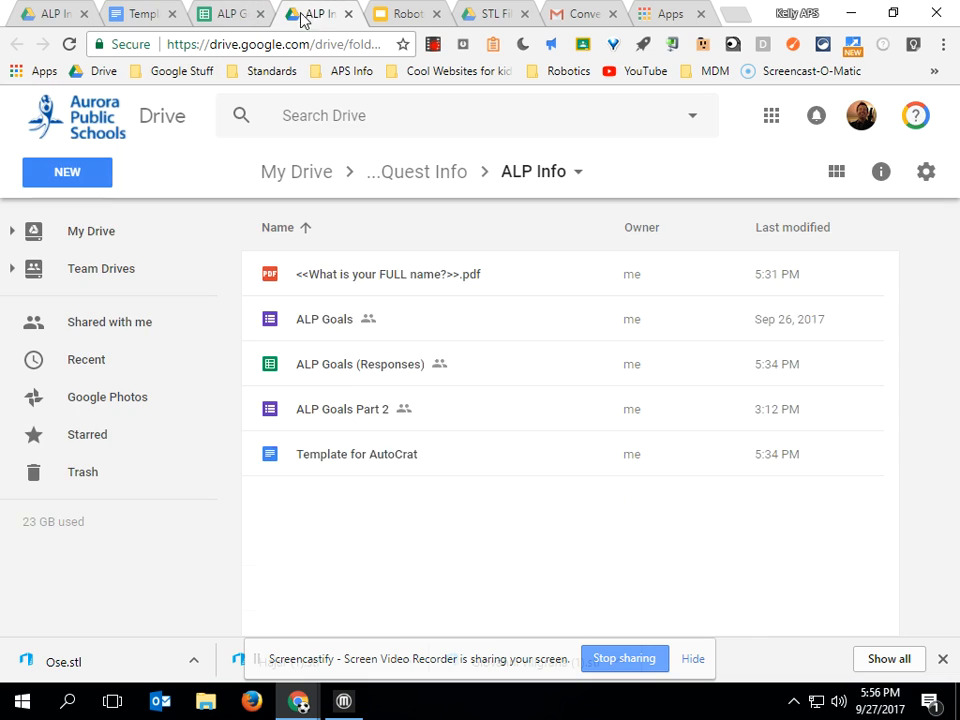
left_click(213, 18)
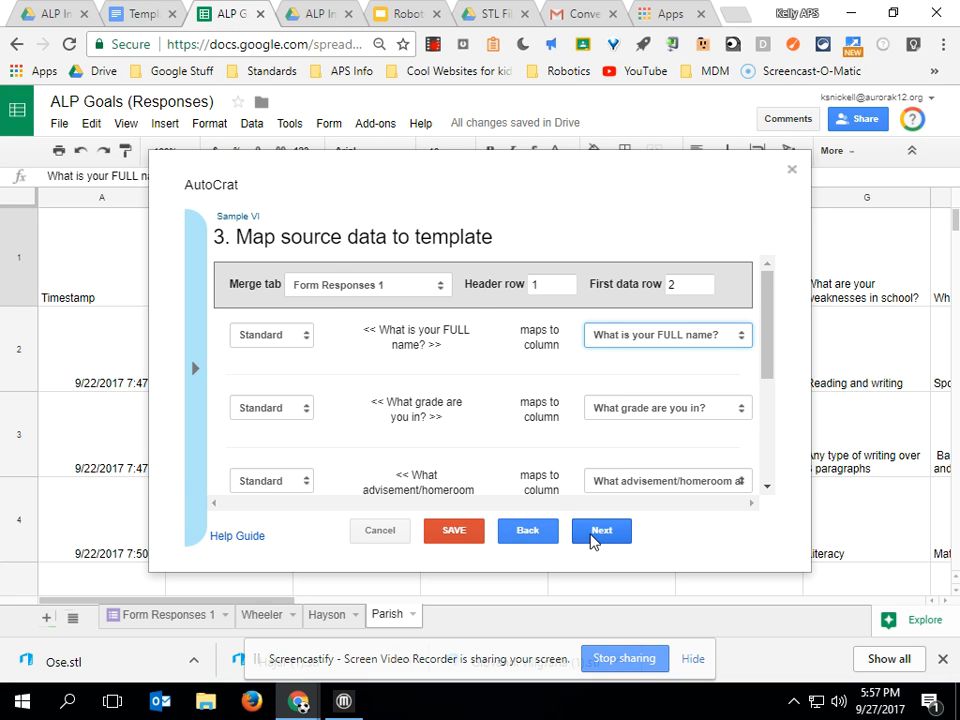
Continue to the file settings and set the output file type to PDF
left_click(596, 531)
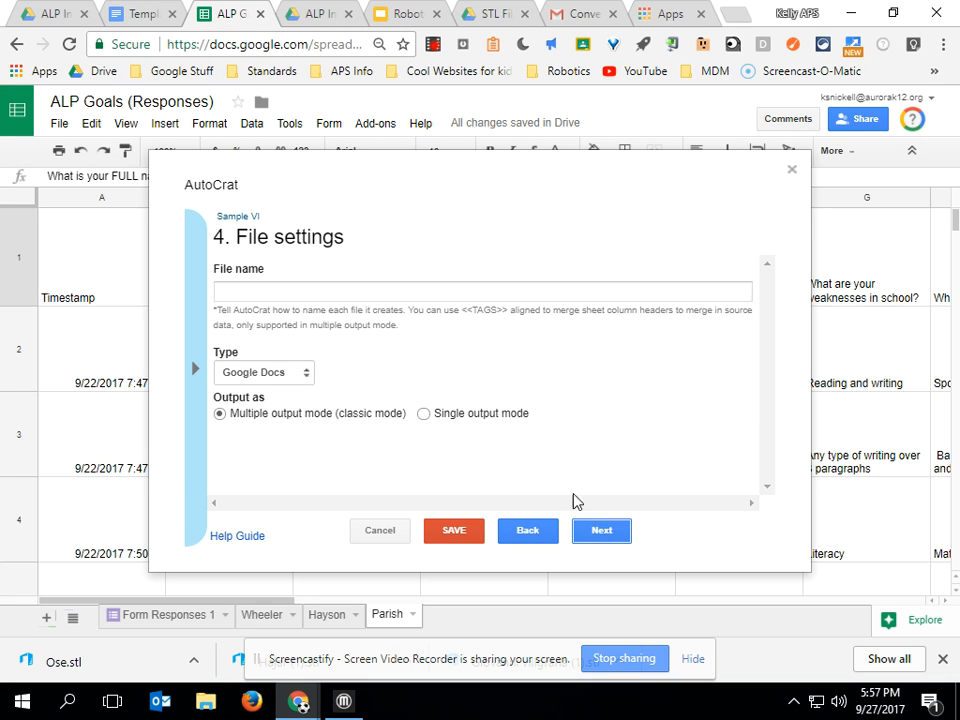
left_click(305, 380)
left_click(262, 405)
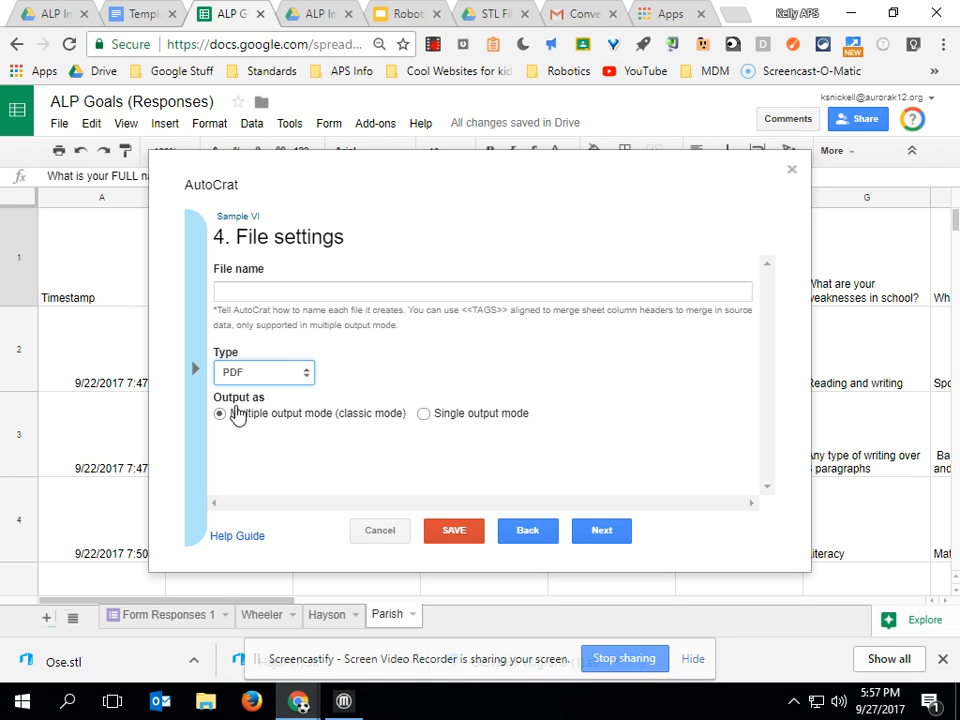
Choose the ALP Info folder as the destination for the merged documents
left_click(590, 532)
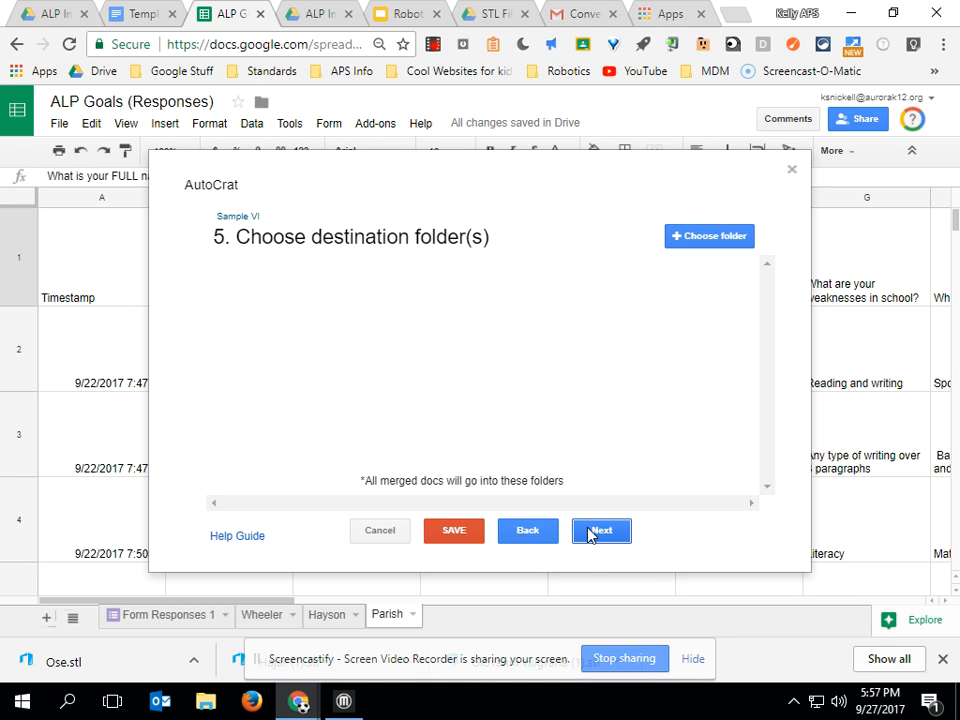
left_click(688, 245)
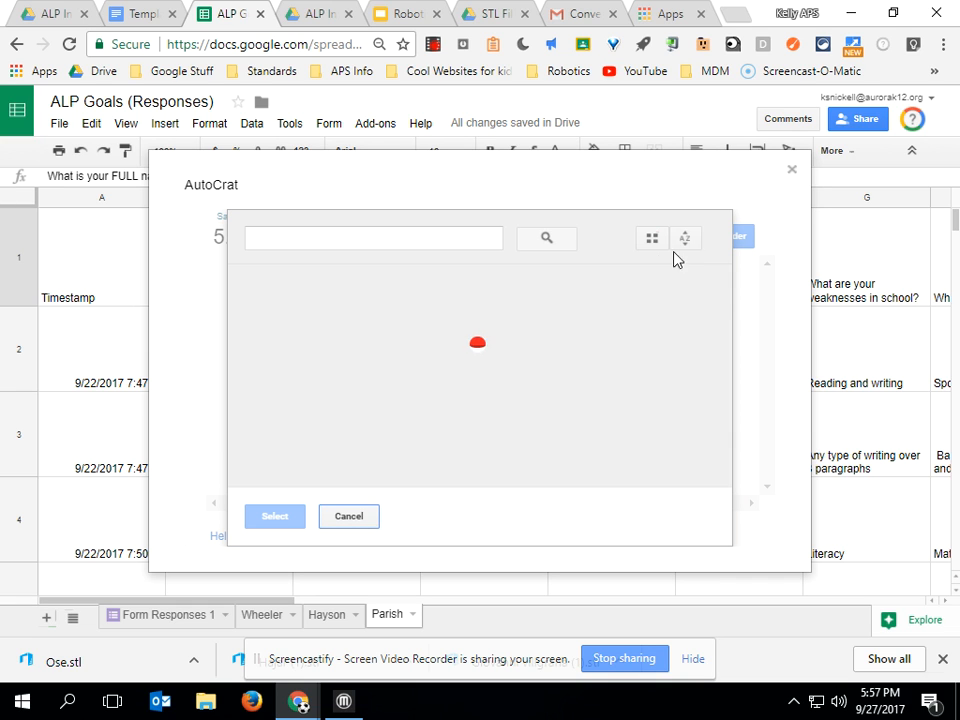
scroll(411, 347, "down", 5)
scroll(390, 371, "down", 3)
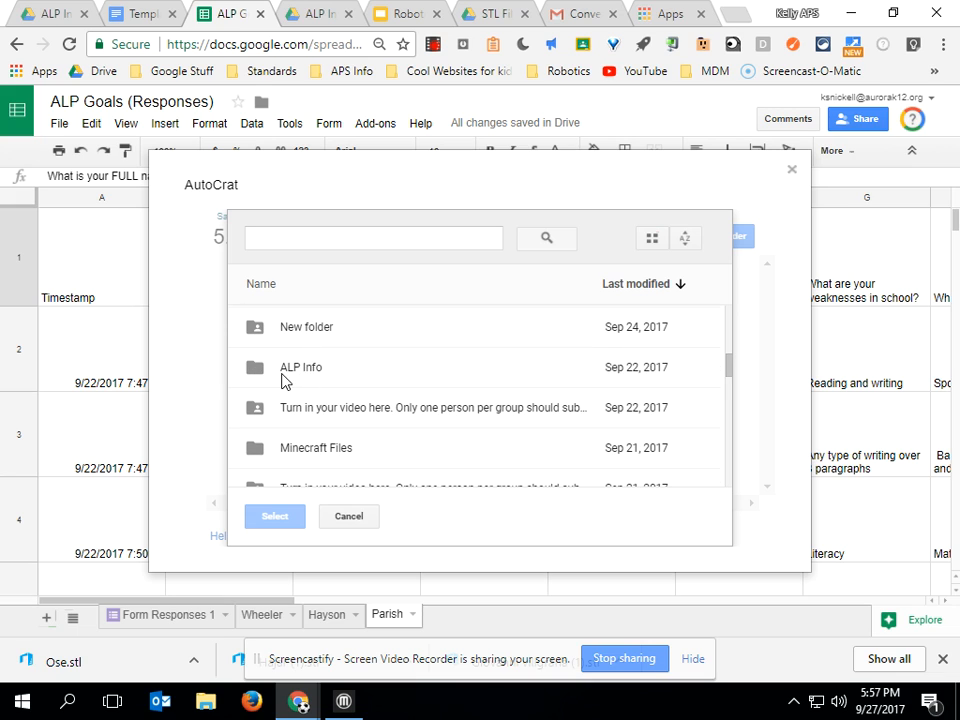
left_click(288, 373)
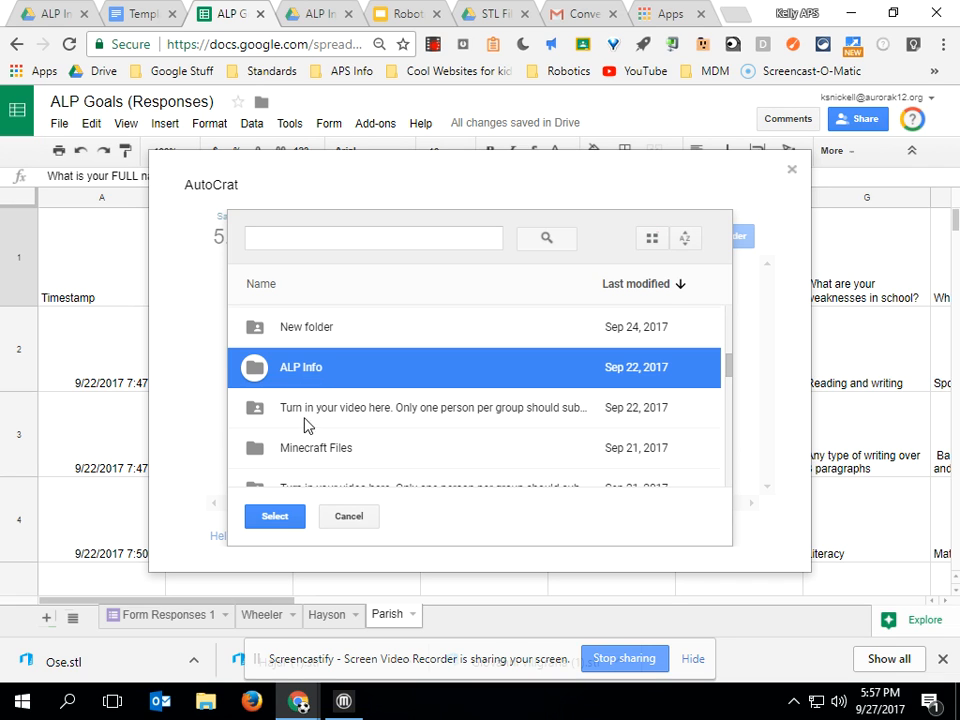
left_click(288, 518)
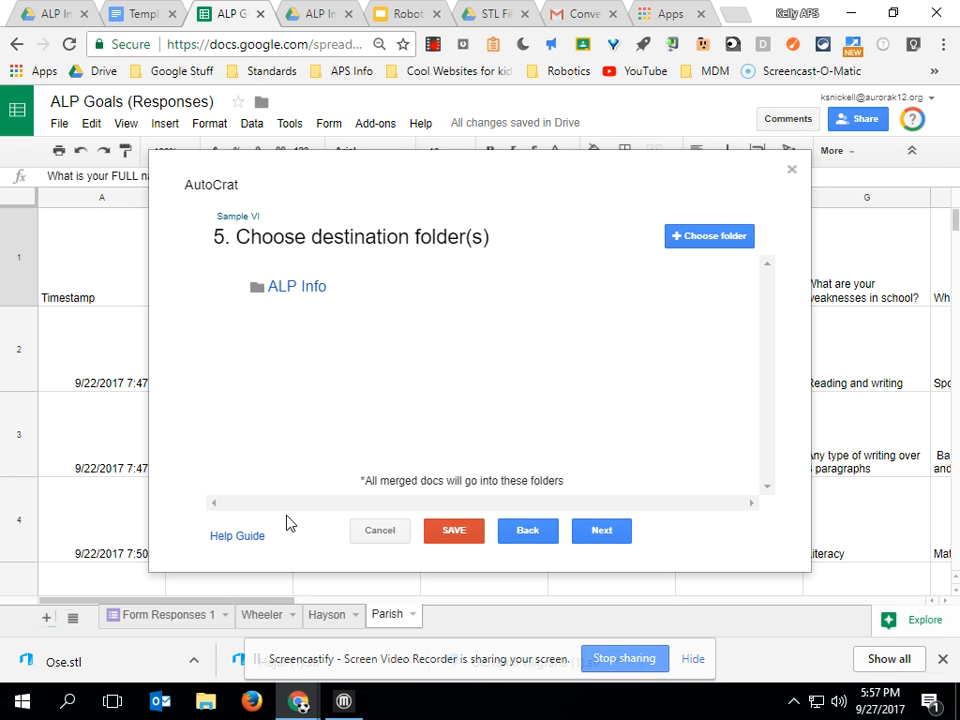
Skip the optional folder reference and merge condition, leave document sharing at No, and continue to the job triggers
left_click(599, 538)
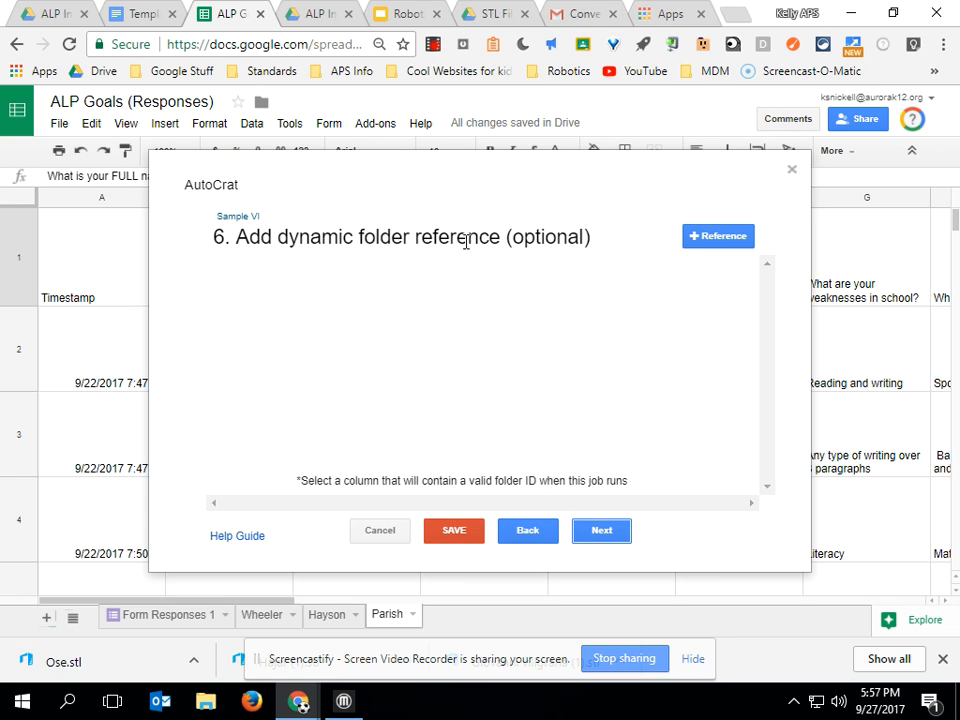
left_click(600, 533)
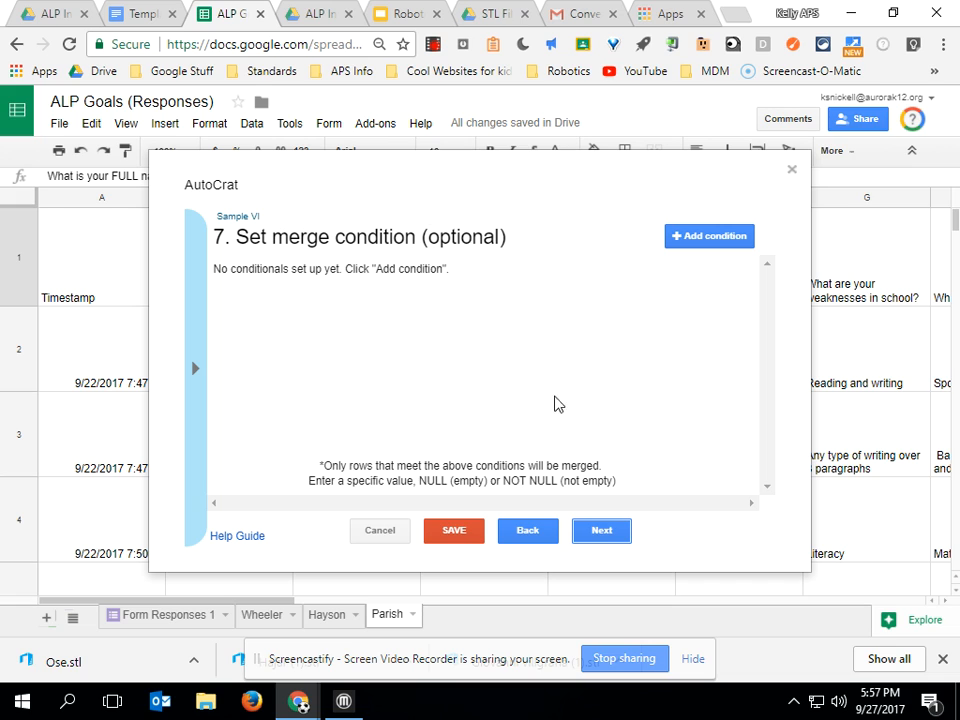
left_click(607, 533)
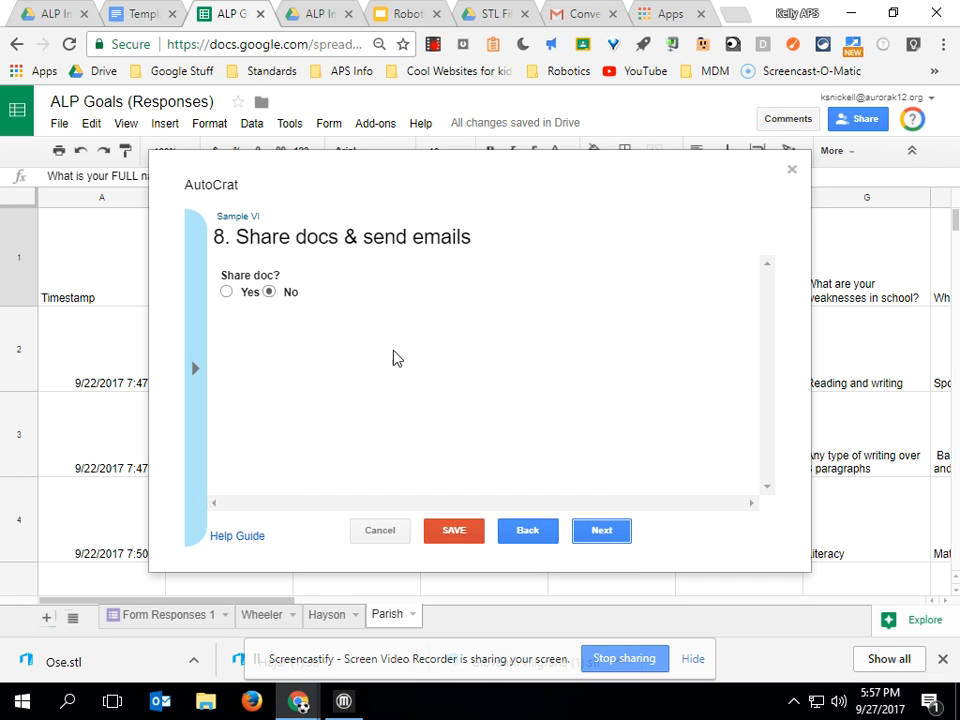
left_click(605, 531)
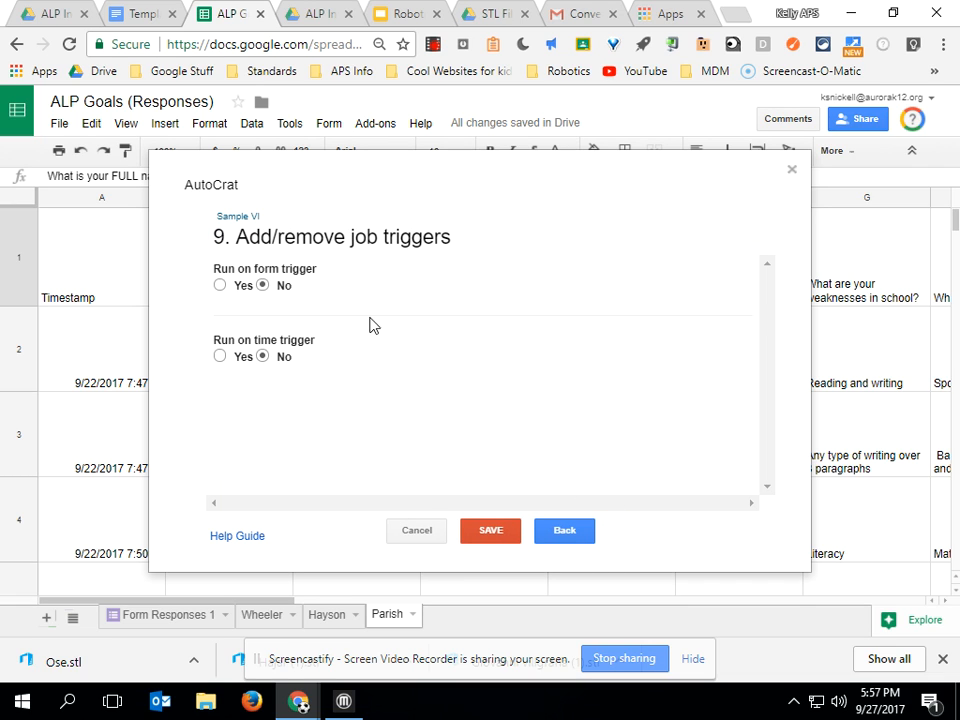
Try enabling the time trigger and the form trigger, setting each back to No
left_click(220, 357)
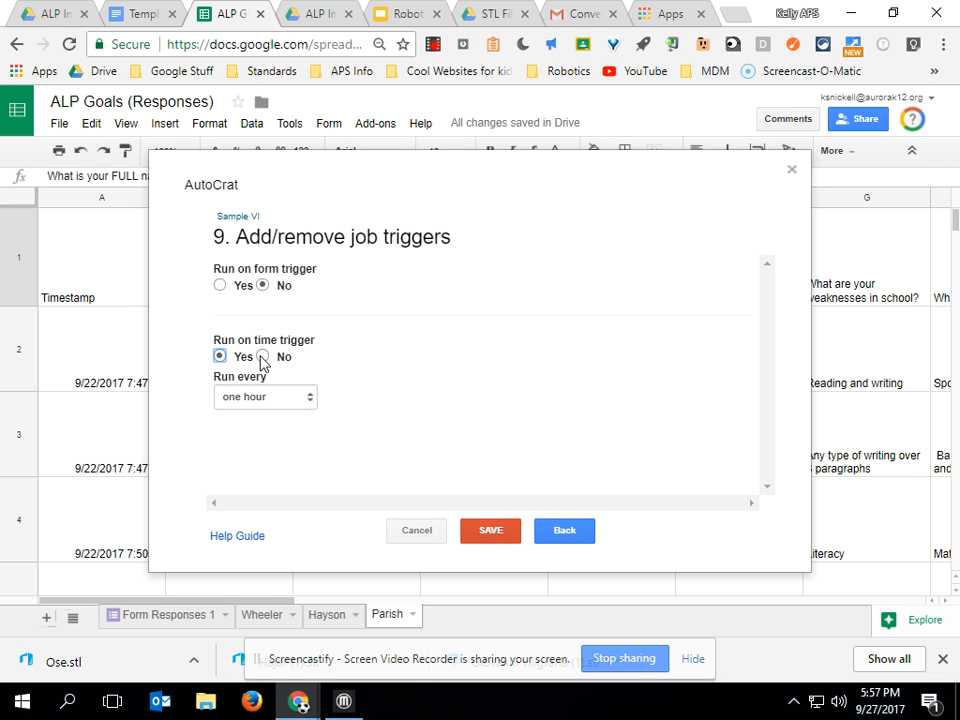
left_click(262, 357)
left_click(220, 286)
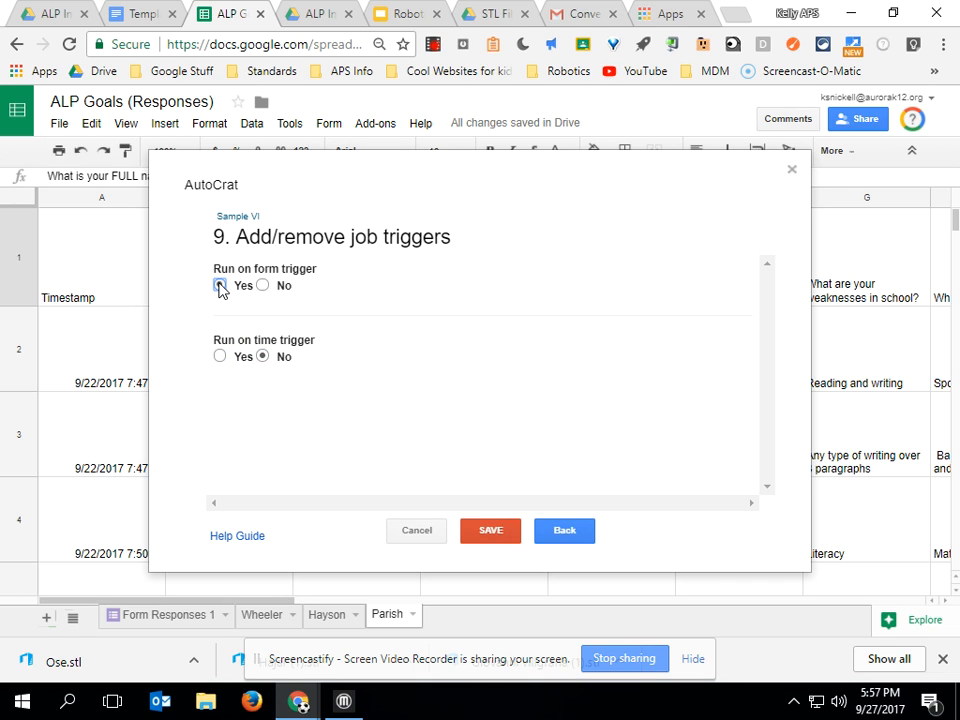
left_click(262, 285)
Go back to the sharing settings and try to save the Sample VI merge job
left_click(565, 531)
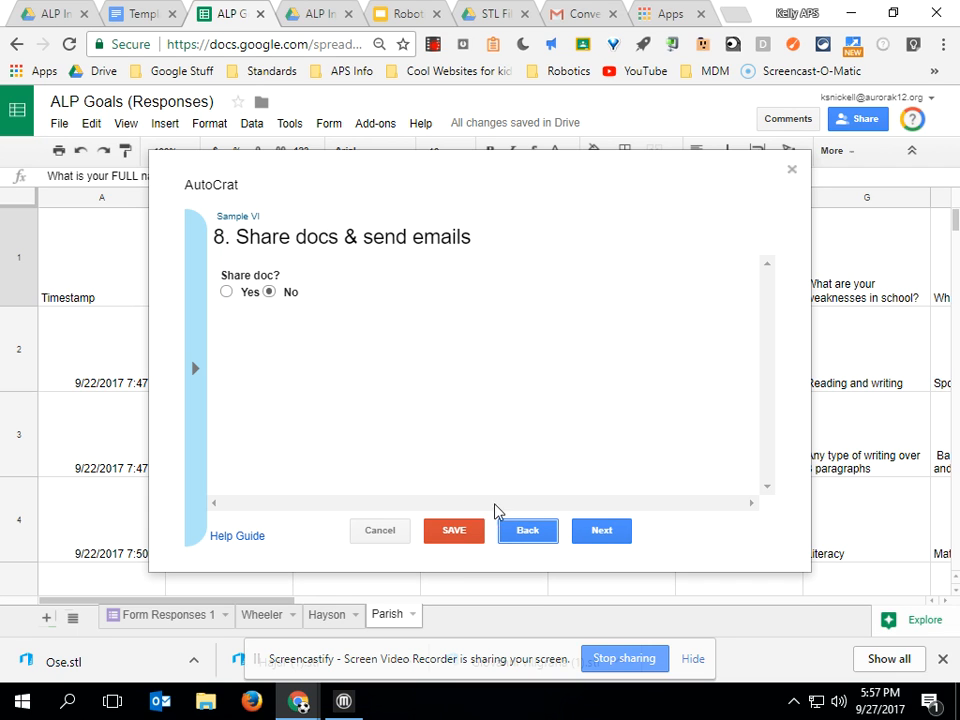
left_click(462, 535)
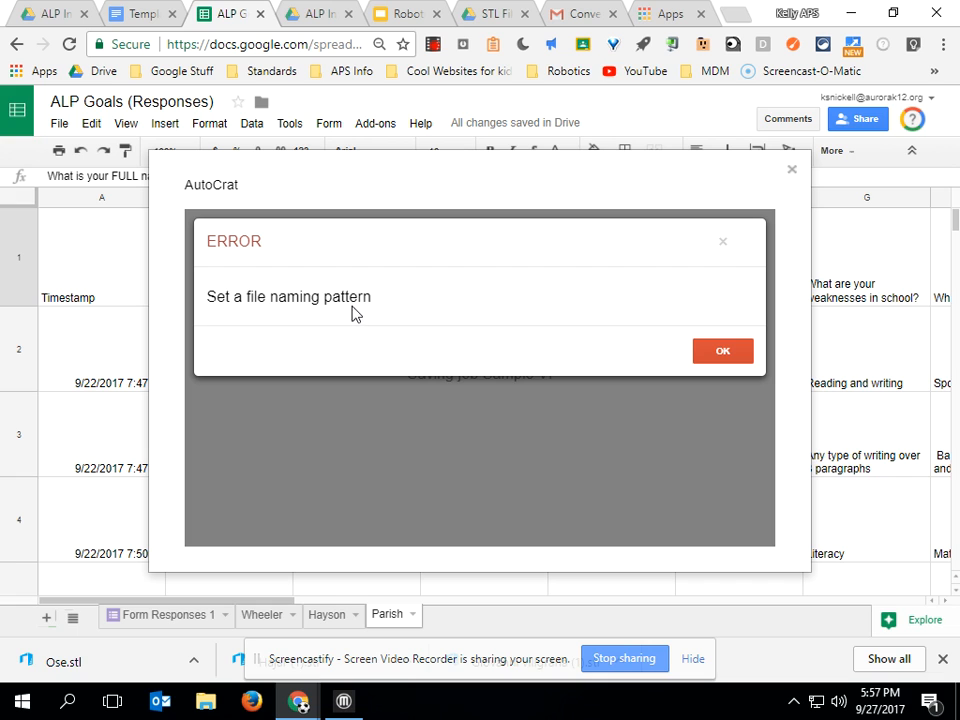
Dismiss the error, set the file name pattern to <<What is your FULL name?>>, and save the Sample VI job
left_click(721, 350)
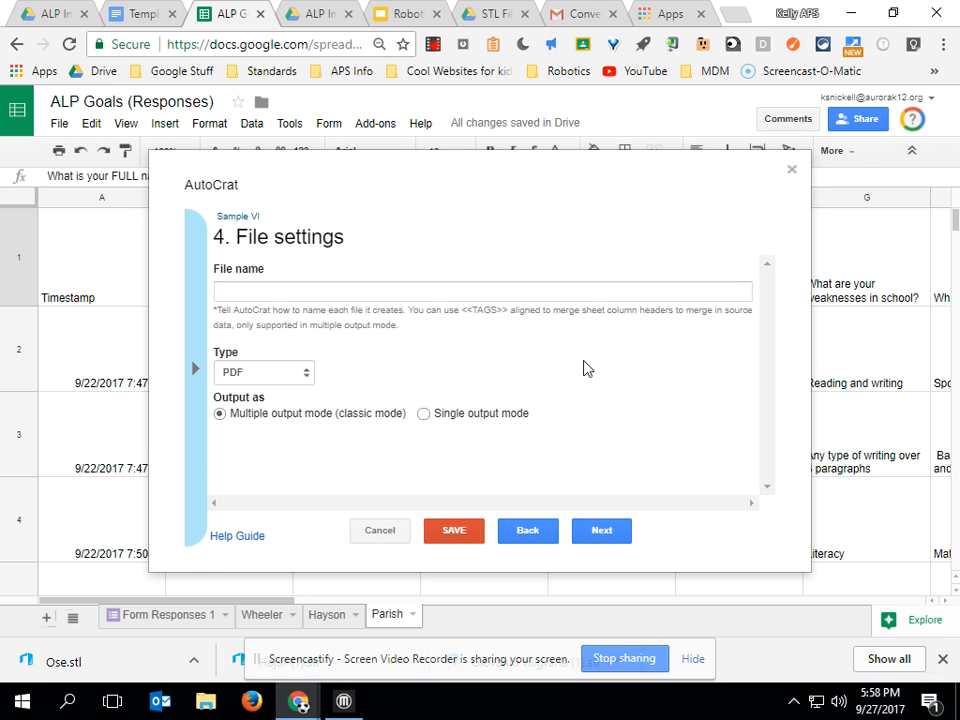
left_click(340, 292)
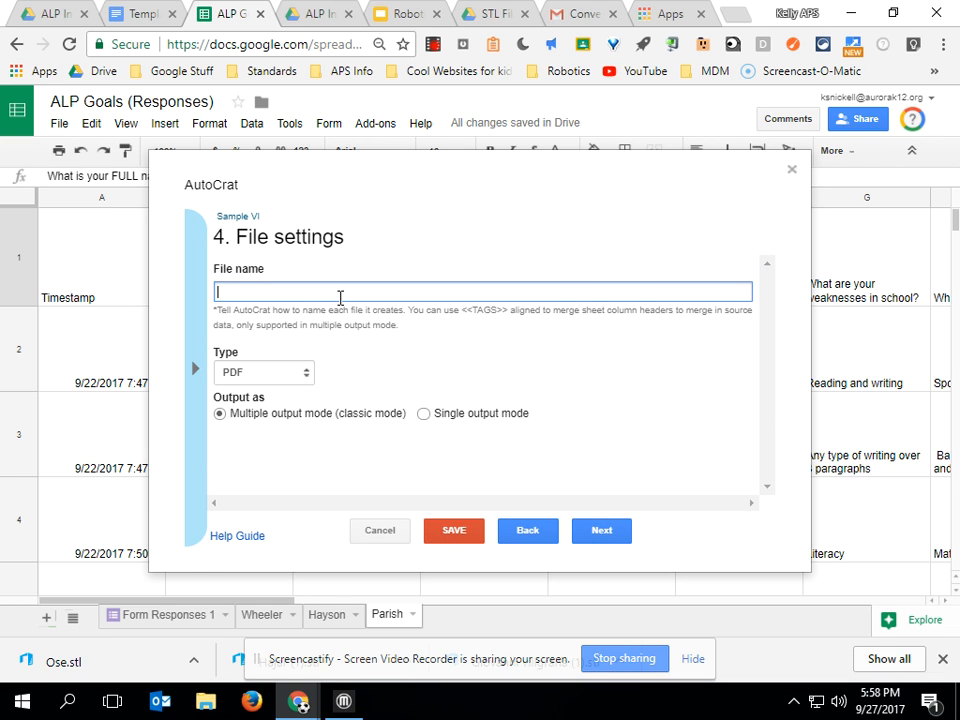
type("<<What is your FULL name?>>")
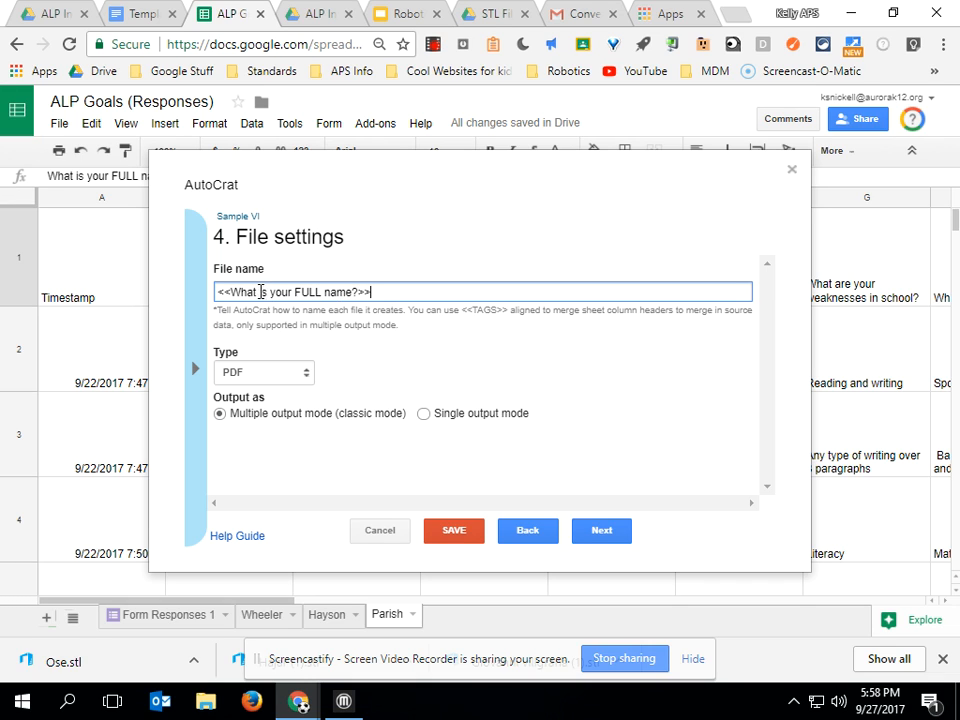
left_click(50, 14)
left_click(228, 16)
left_click(454, 530)
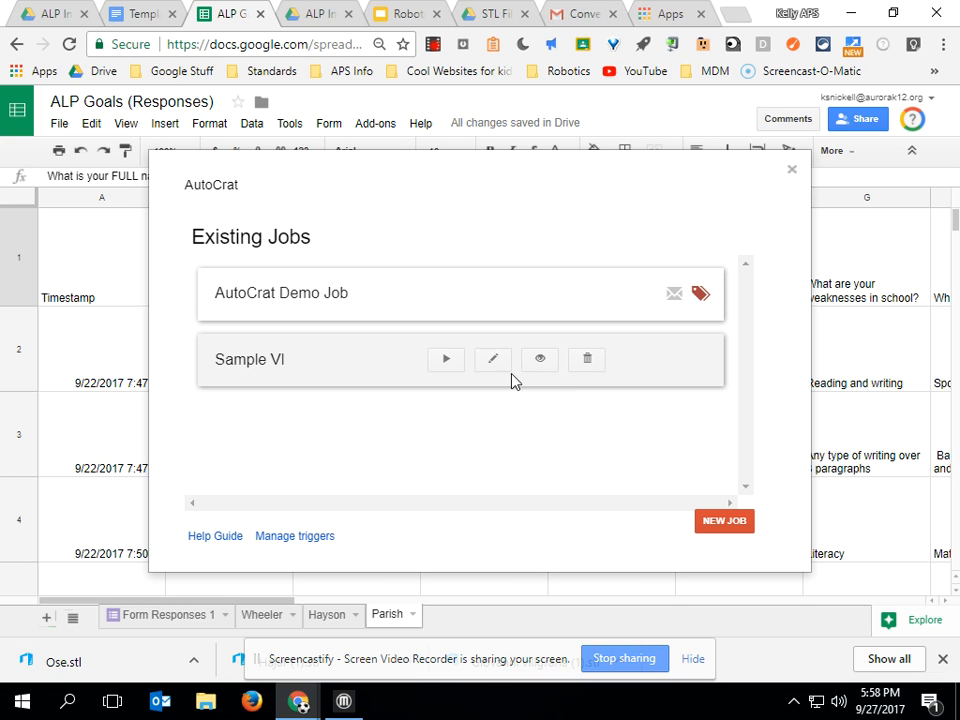
Run the Sample VI merge job, checking the ALP Info folder in Google Drive for merged PDFs before returning to the spreadsheet
left_click(447, 362)
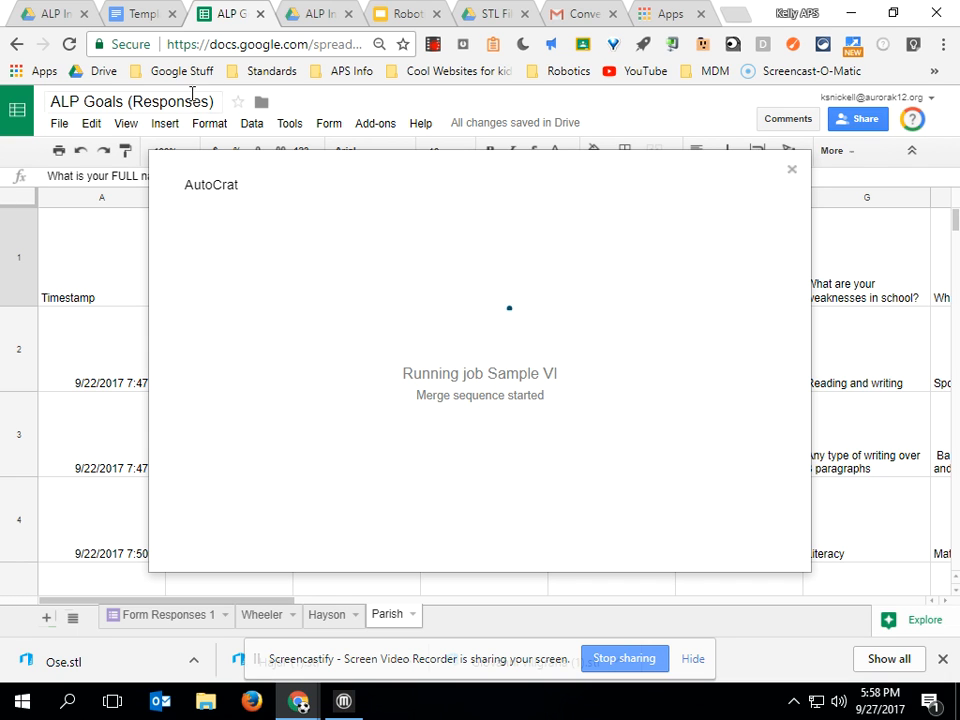
left_click(60, 15)
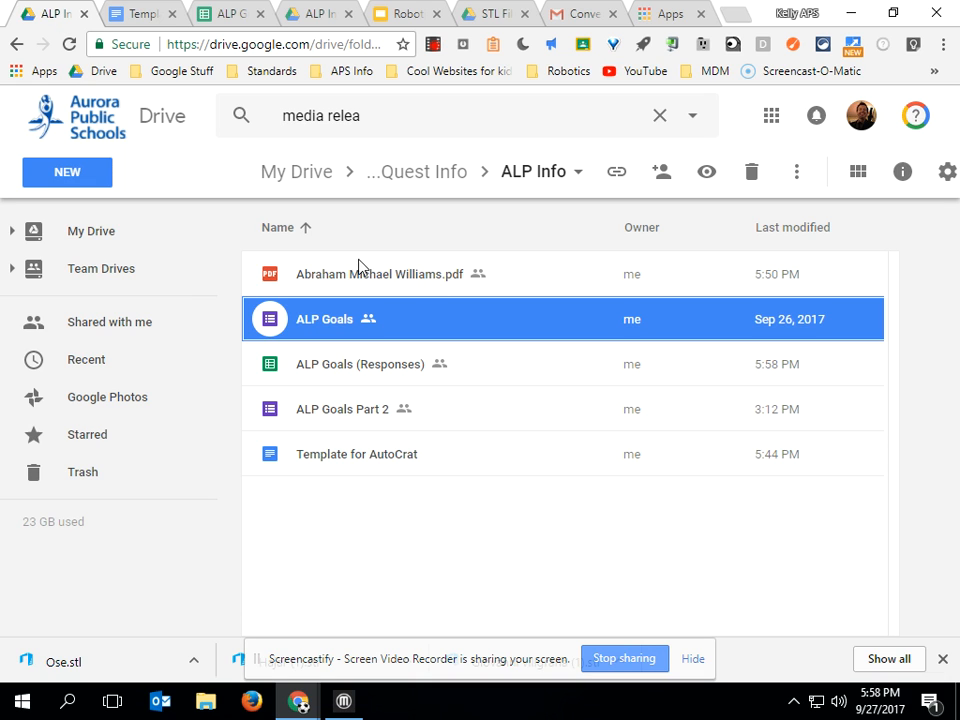
left_click(233, 18)
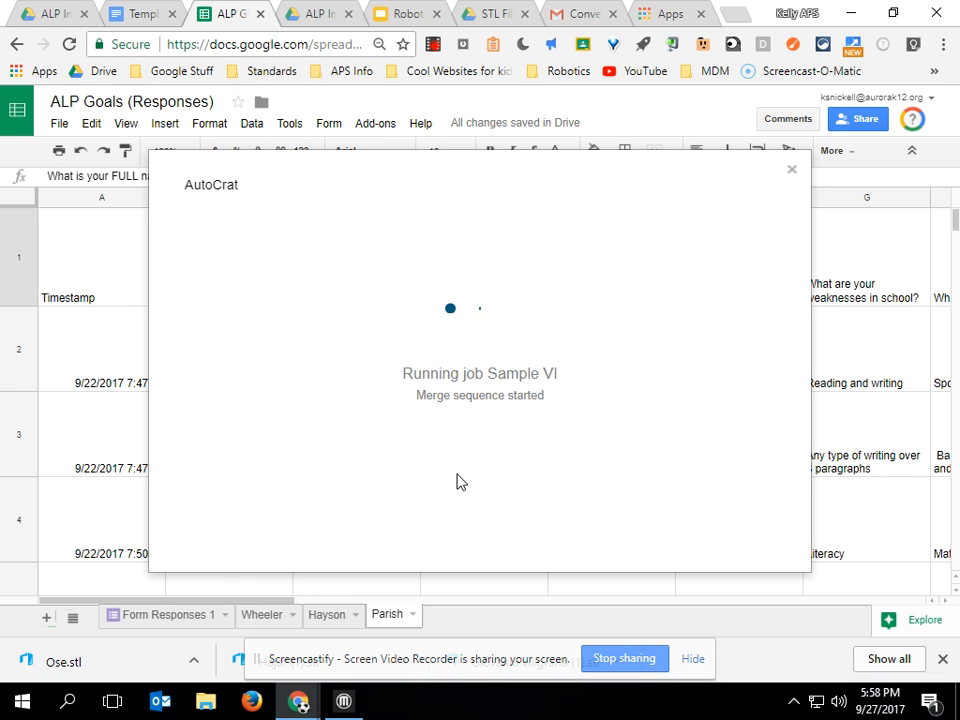